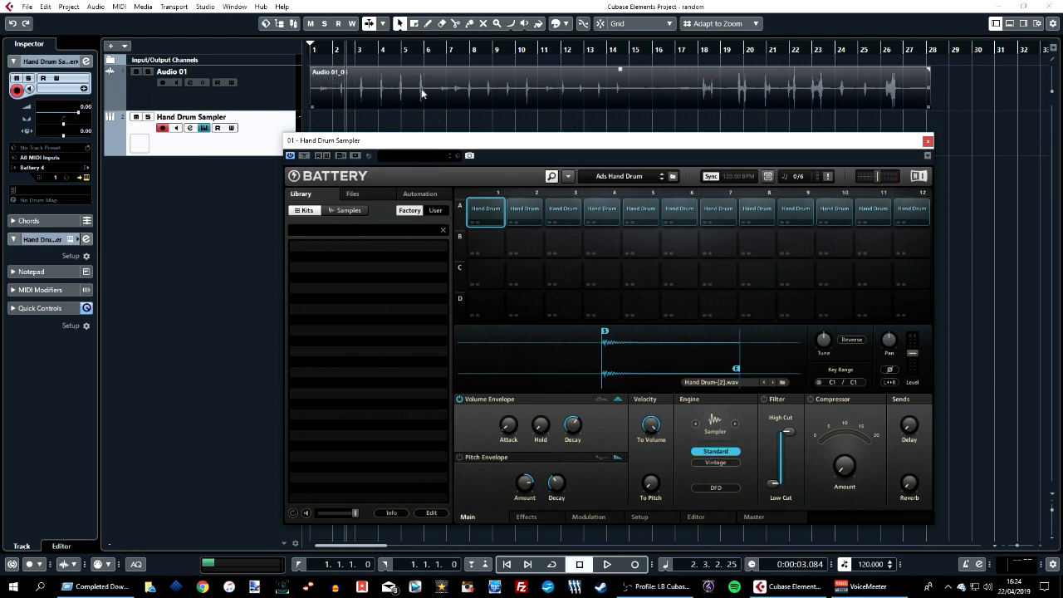
Reposition the slice start and end markers for cell A1 in the sample waveform display.
{"action": "left_click", "coordinate": [485, 218]}
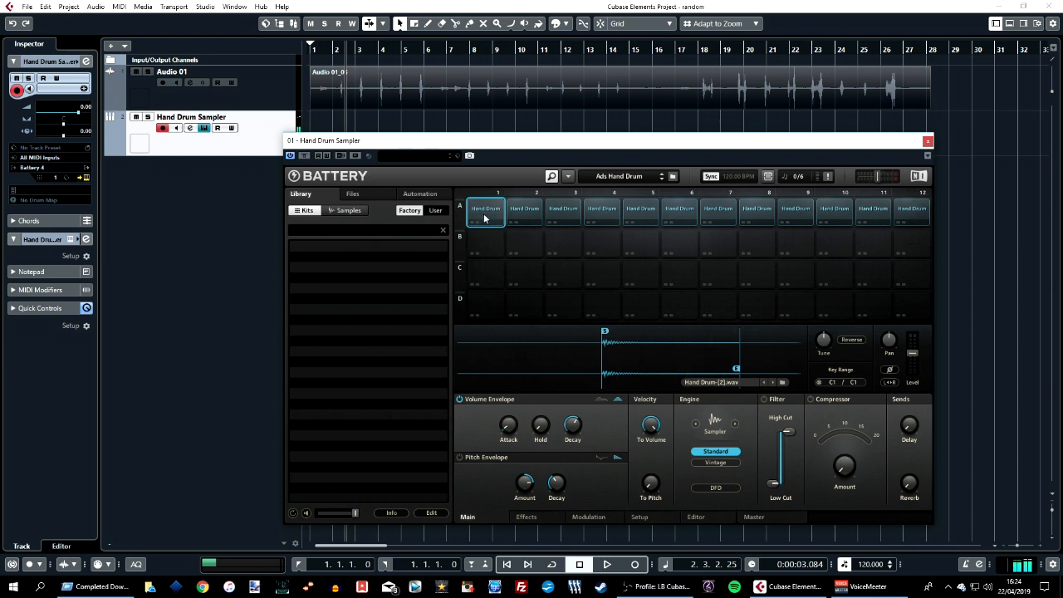
{"action": "left_click_drag", "start_coordinate": [587, 374], "coordinate": [557, 358]}
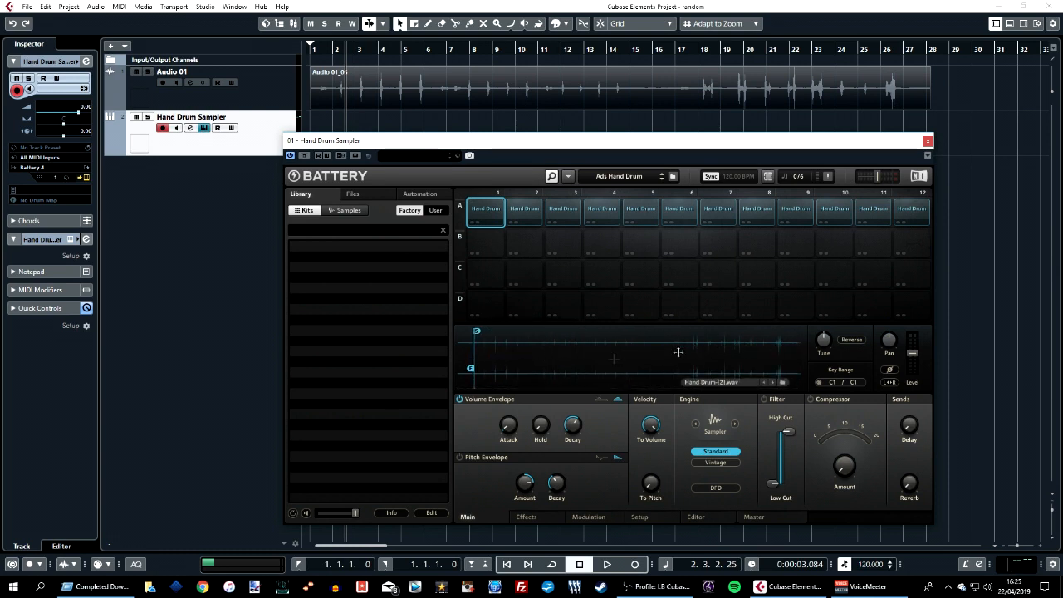
{"action": "scroll", "coordinate": [477, 363], "scroll_direction": "up", "scroll_amount": 3}
{"action": "left_click_drag", "start_coordinate": [469, 366], "coordinate": [580, 352]}
{"action": "scroll", "coordinate": [578, 350], "scroll_direction": "down", "scroll_amount": 5}
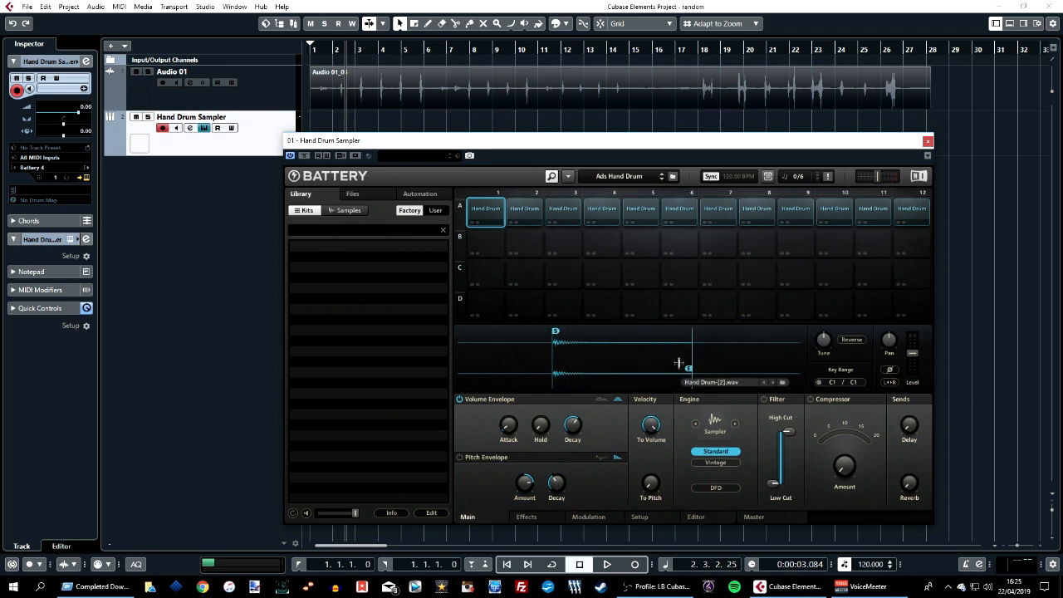
Audition cell A1 and its trimmed slice repeatedly to check the sound.
{"action": "left_click", "coordinate": [490, 218]}
{"action": "left_click", "coordinate": [480, 207]}
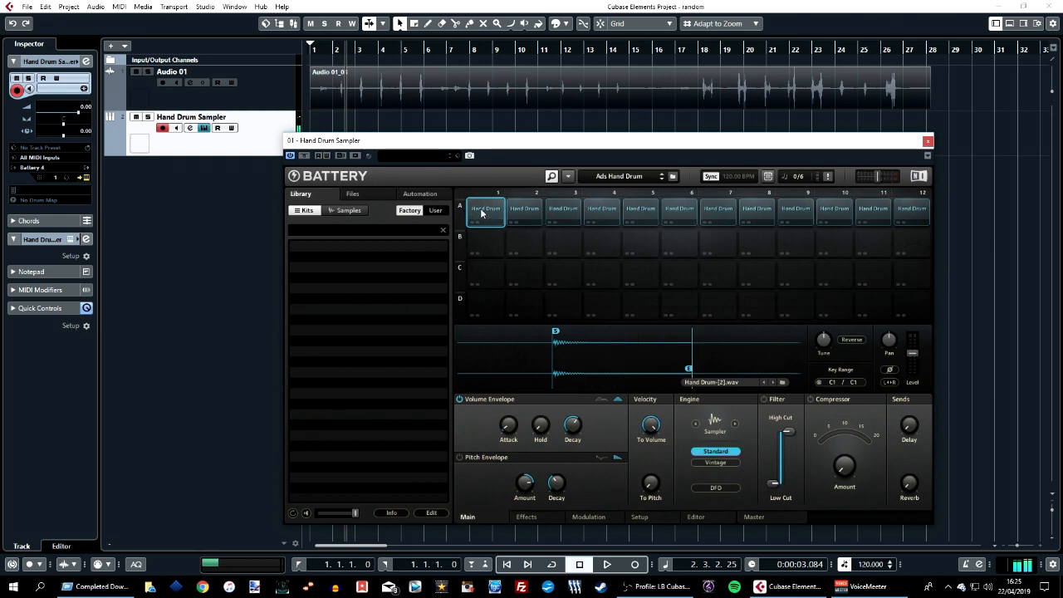
{"action": "left_click", "coordinate": [480, 208]}
{"action": "left_click", "coordinate": [480, 207]}
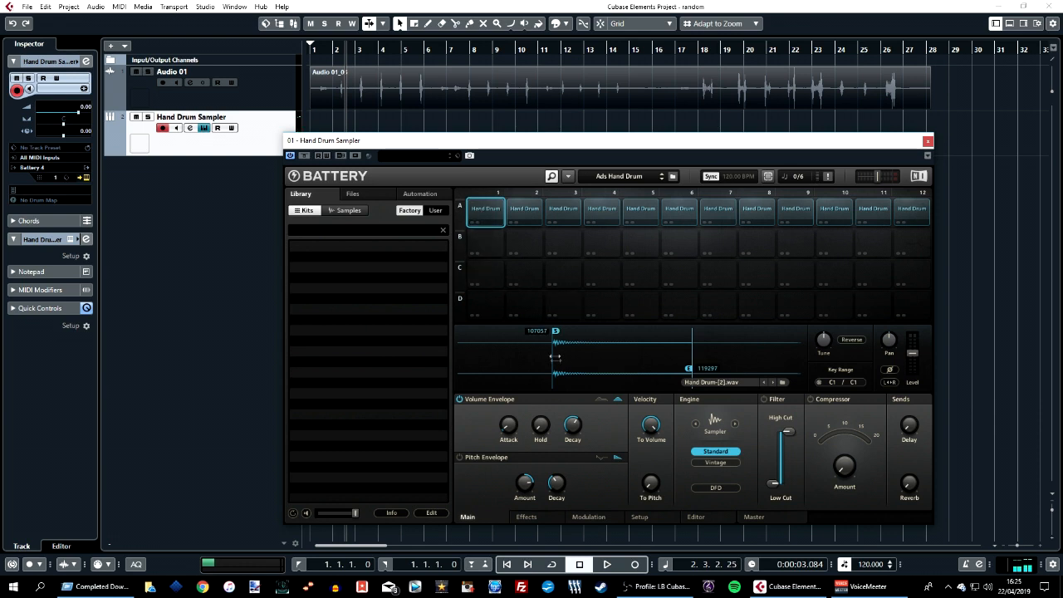
{"action": "left_click", "coordinate": [582, 353]}
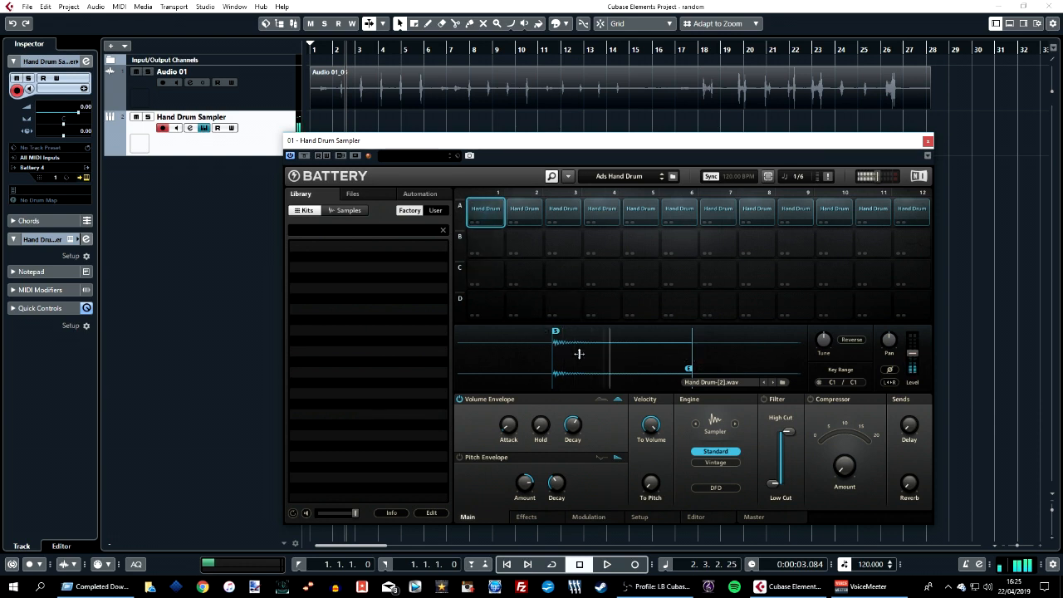
{"action": "left_click", "coordinate": [582, 353]}
{"action": "left_click", "coordinate": [581, 353]}
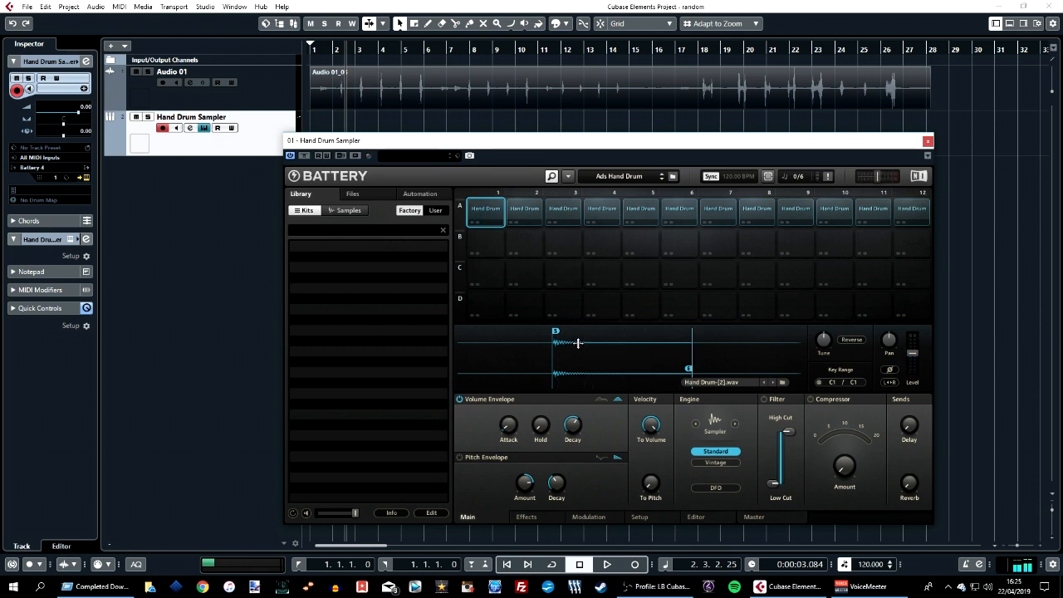
Browse cell A1's volume envelope, then the Effects, Modulation, Setup and Editor pages.
{"action": "mouse_move", "coordinate": [507, 437]}
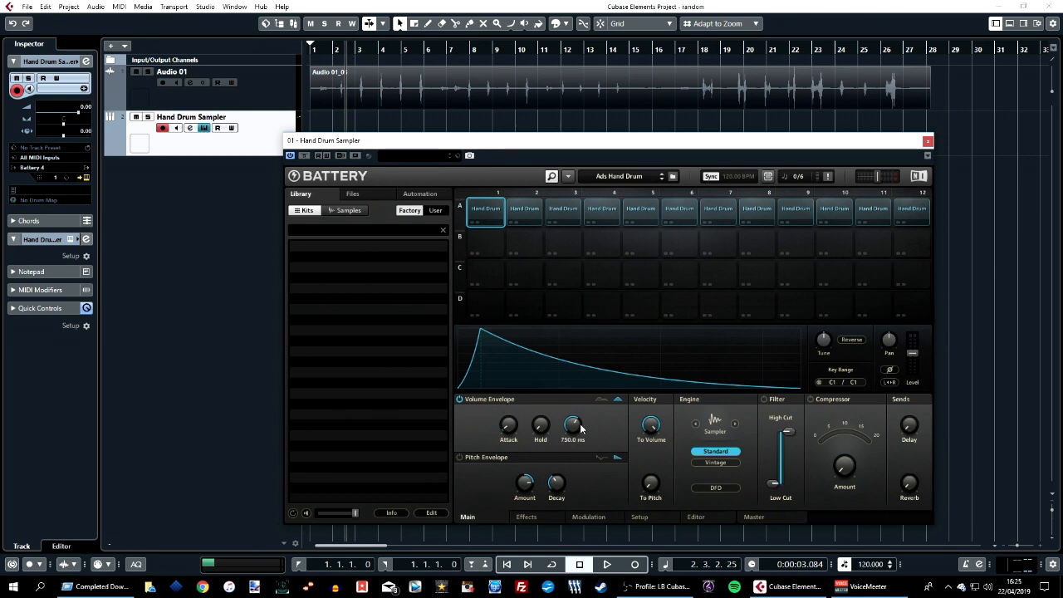
{"action": "mouse_move", "coordinate": [565, 436]}
{"action": "left_click", "coordinate": [537, 519]}
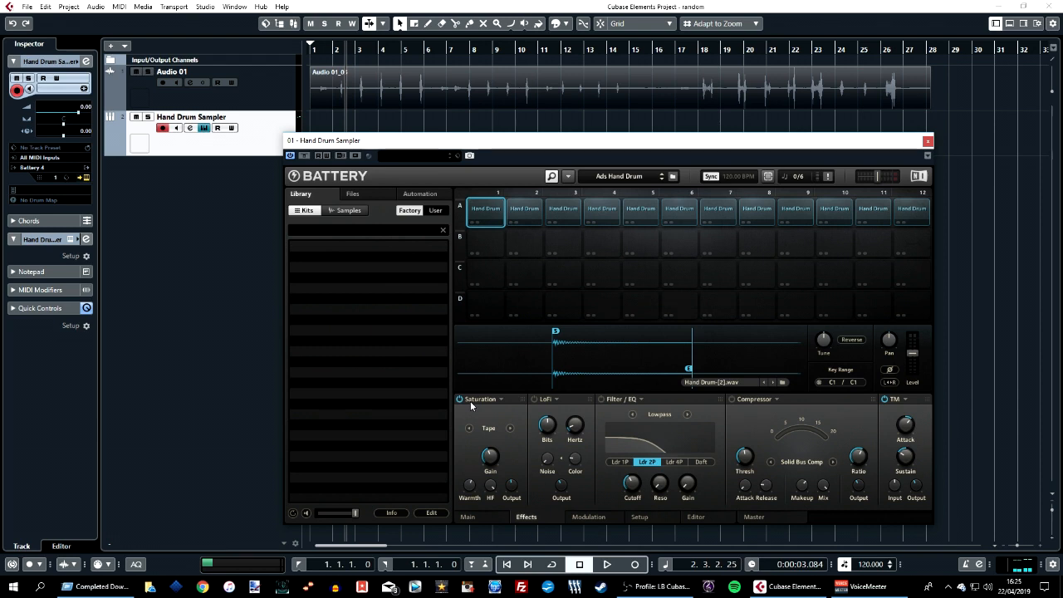
{"action": "mouse_move", "coordinate": [905, 445]}
{"action": "left_click", "coordinate": [591, 516]}
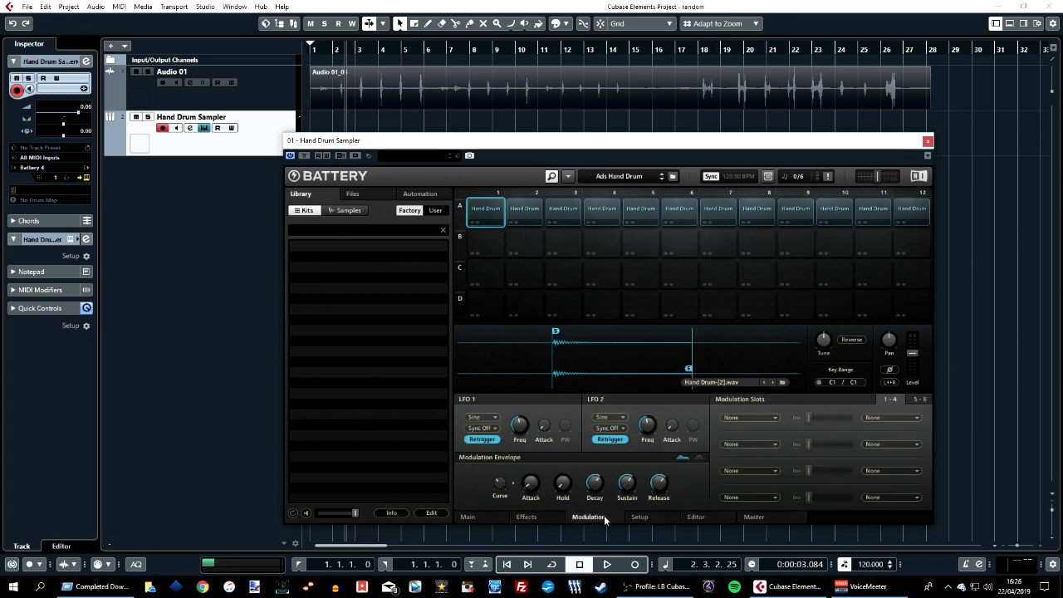
{"action": "left_click", "coordinate": [646, 519]}
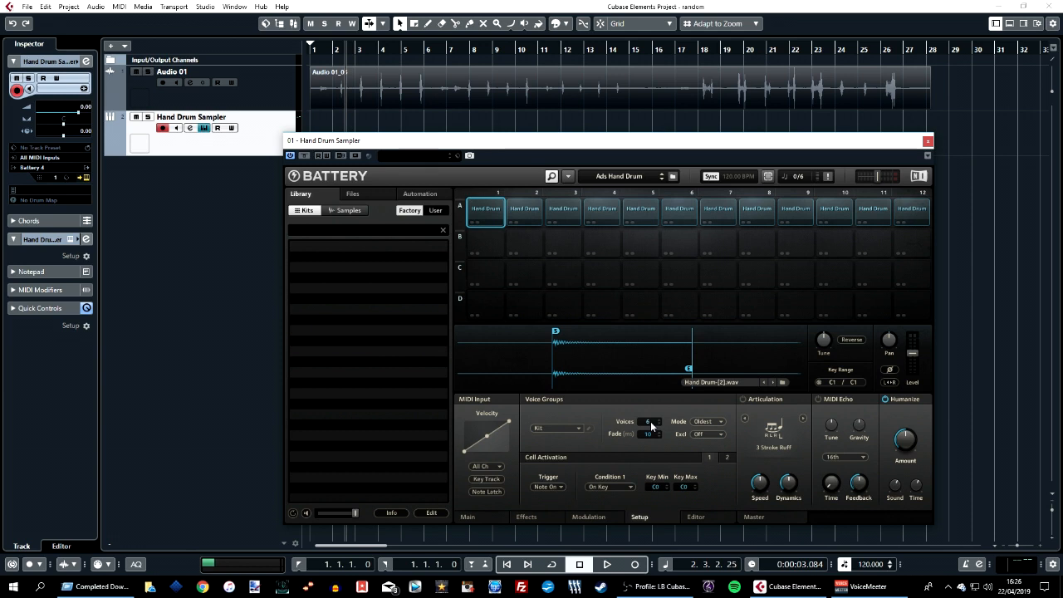
{"action": "left_click", "coordinate": [696, 517]}
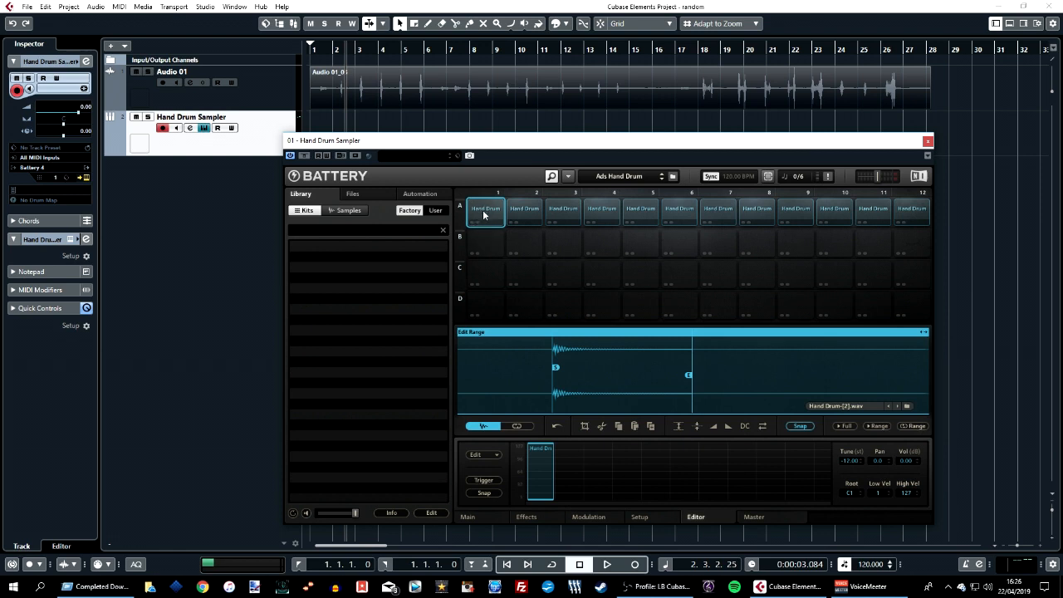
Audition cells A1, A2 and A3 in turn from the Editor page.
{"action": "left_click", "coordinate": [529, 214]}
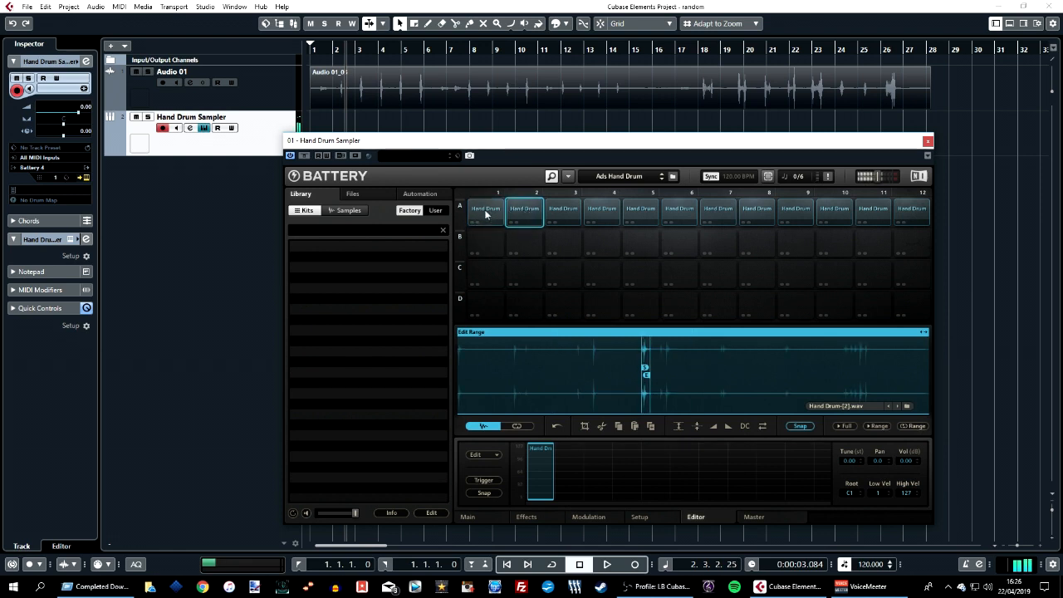
{"action": "left_click", "coordinate": [565, 213]}
{"action": "left_click", "coordinate": [565, 213]}
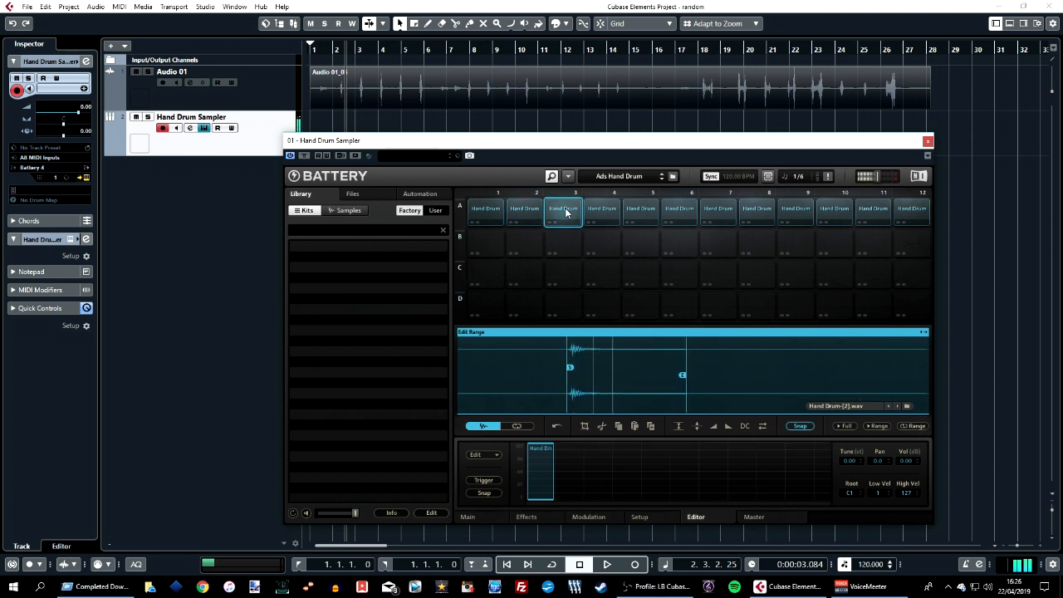
{"action": "left_click", "coordinate": [500, 218]}
{"action": "left_click", "coordinate": [567, 216]}
{"action": "left_click", "coordinate": [488, 213]}
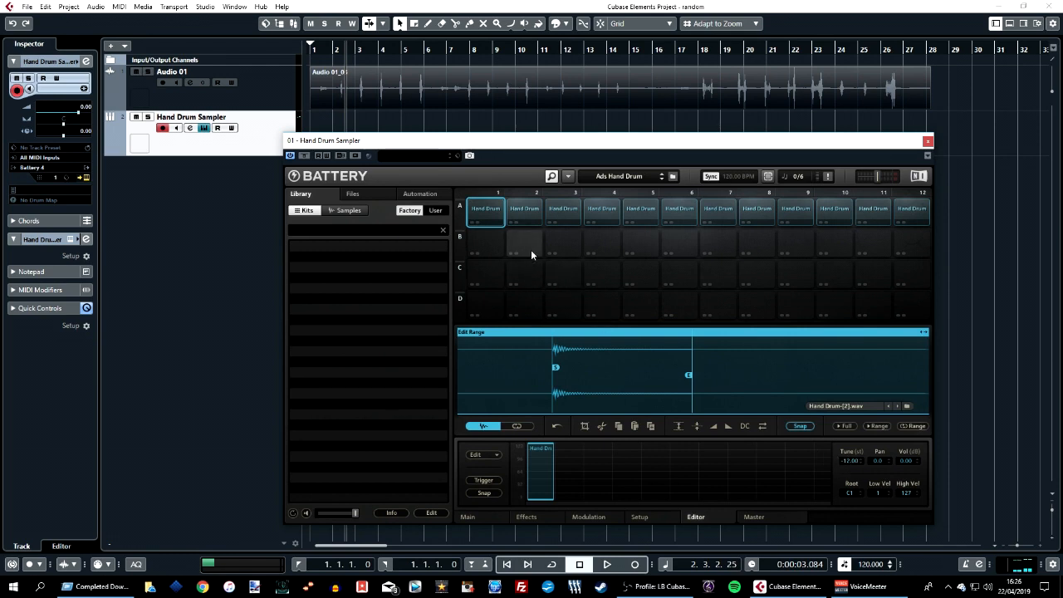
{"action": "left_click", "coordinate": [523, 208]}
{"action": "left_click", "coordinate": [488, 214]}
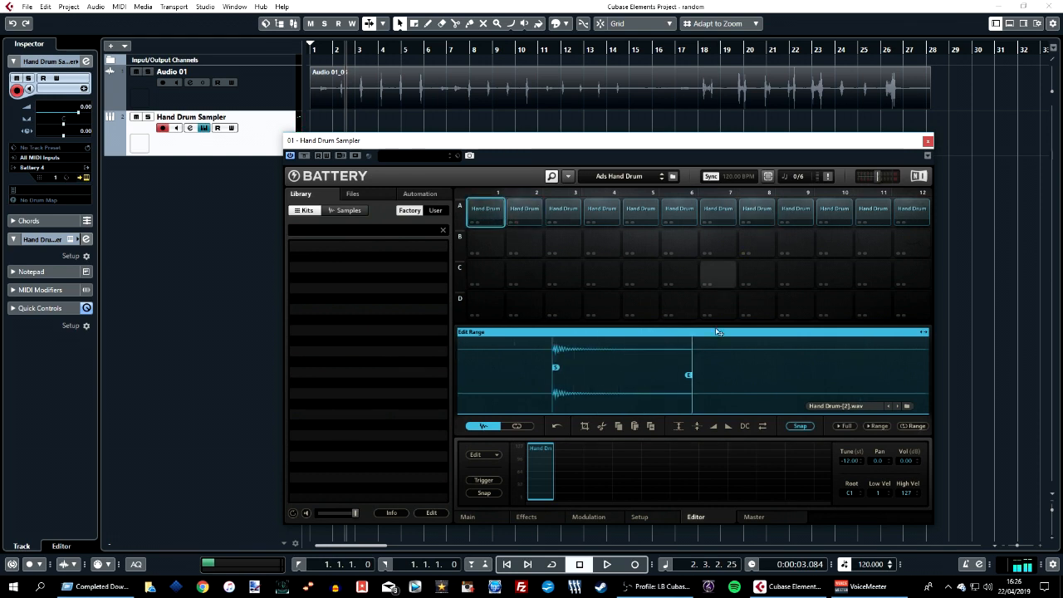
Open the Master page and view cell A1's context menu without choosing an option.
{"action": "left_click", "coordinate": [754, 517]}
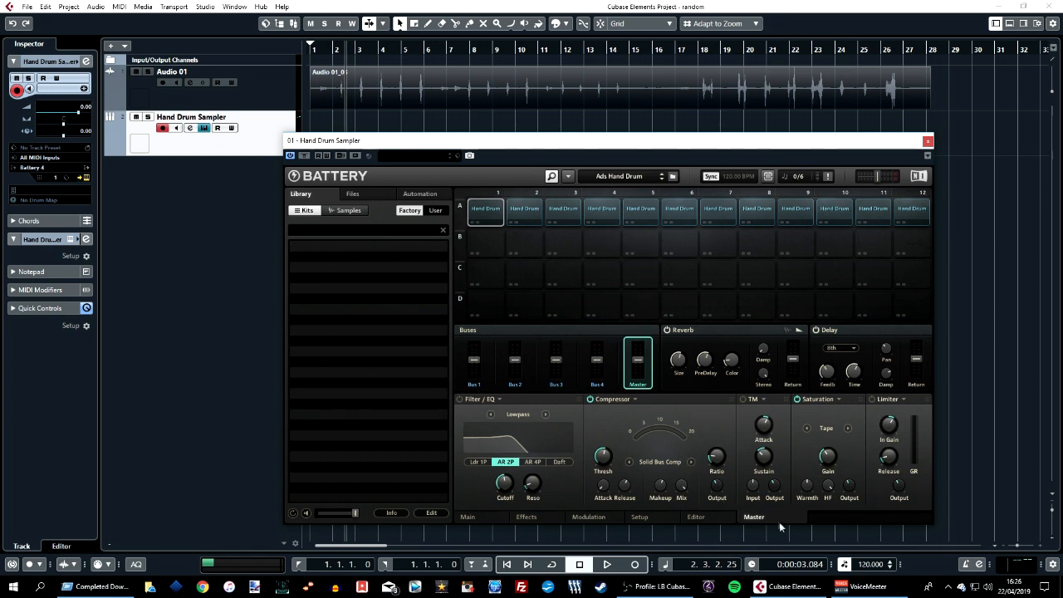
{"action": "right_click", "coordinate": [485, 211]}
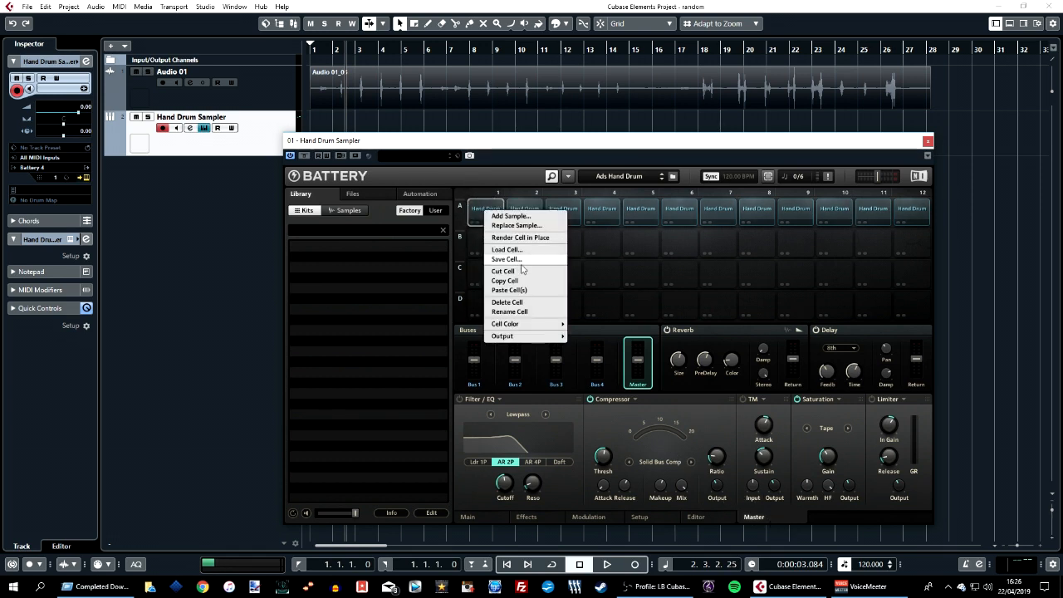
{"action": "left_click", "coordinate": [633, 249]}
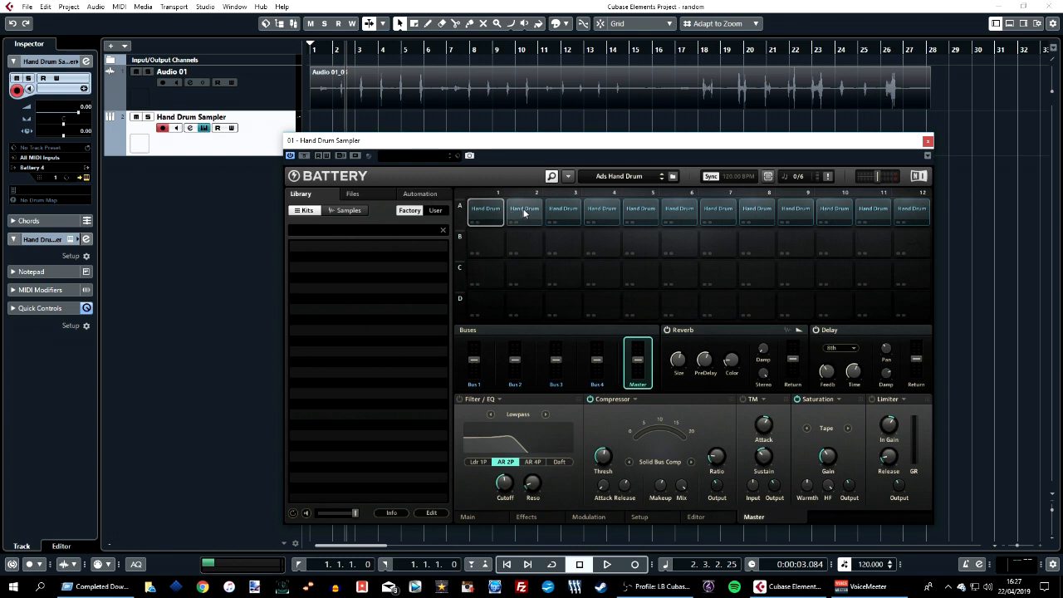
Select cell A3 and move its slice start marker later in the sample.
{"action": "left_click", "coordinate": [565, 209]}
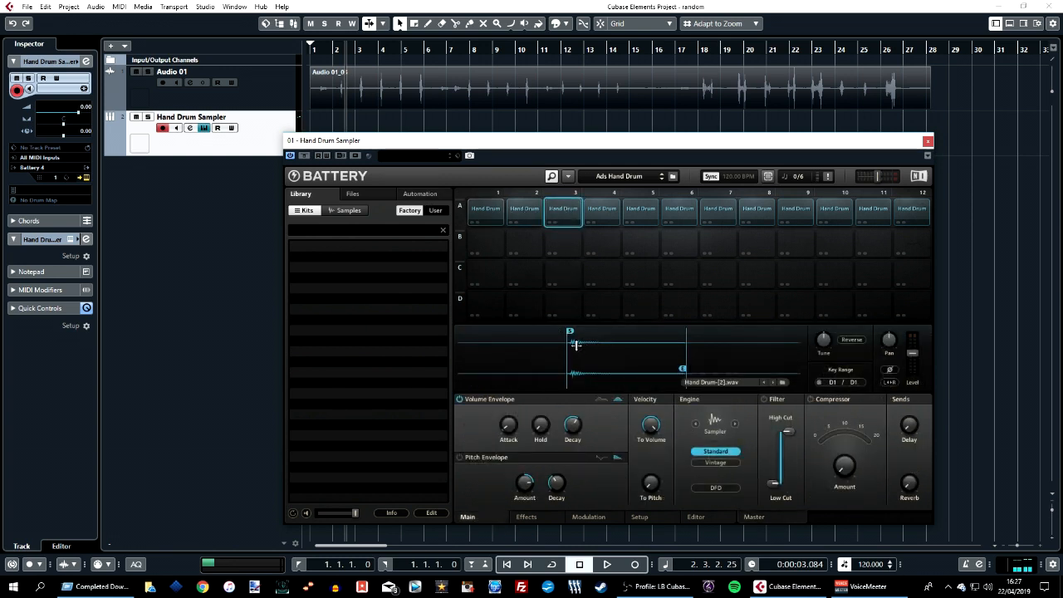
{"action": "left_click_drag", "start_coordinate": [569, 332], "coordinate": [632, 330]}
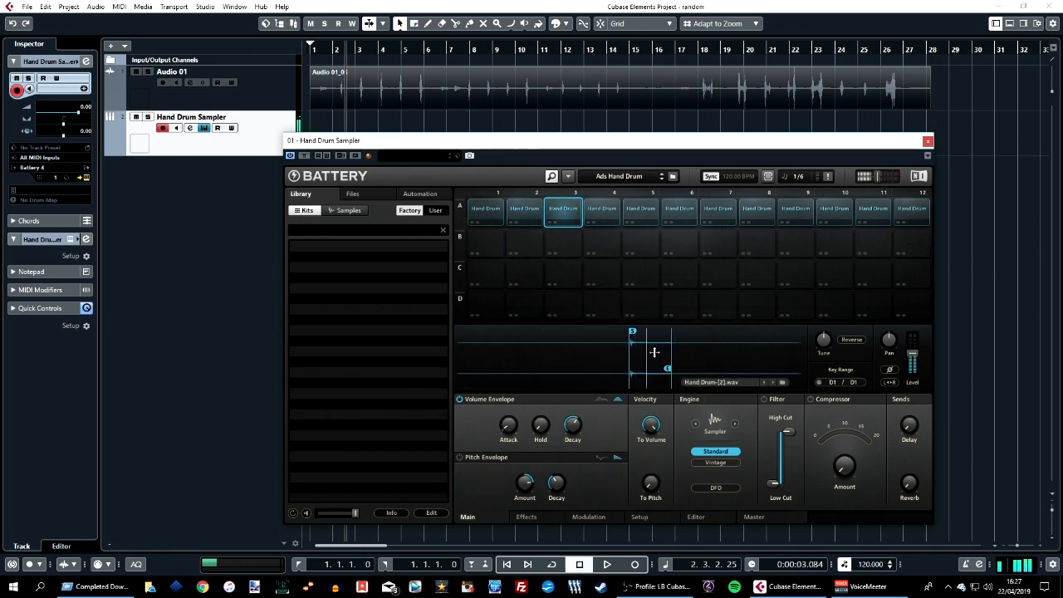
Select cell A4 and adjust its slice marker in the waveform.
{"action": "left_click", "coordinate": [603, 209]}
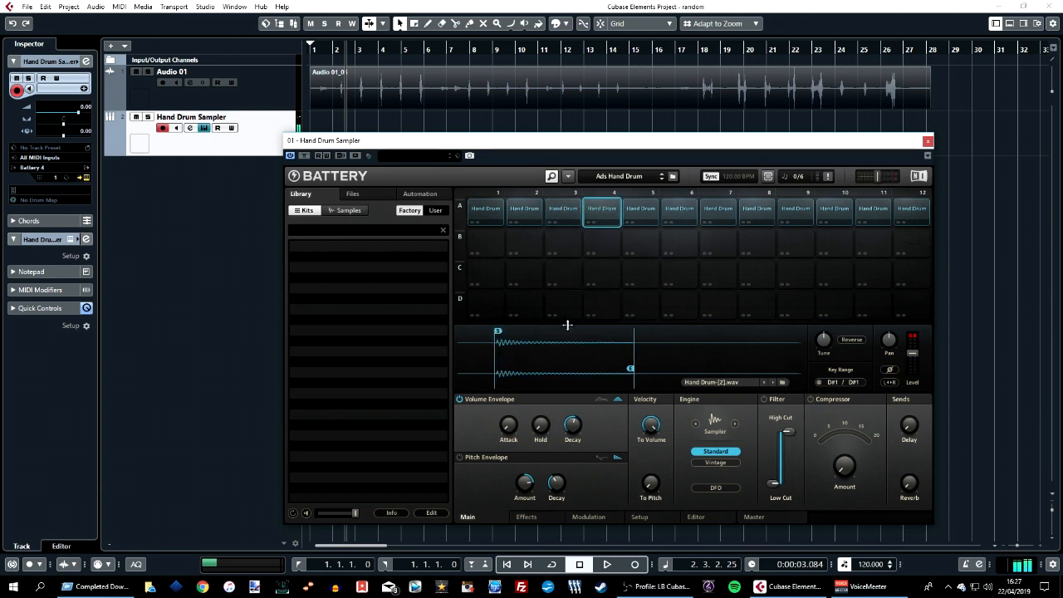
{"action": "left_click_drag", "start_coordinate": [578, 350], "coordinate": [633, 365]}
{"action": "scroll", "coordinate": [633, 363], "scroll_direction": "down", "scroll_amount": 8}
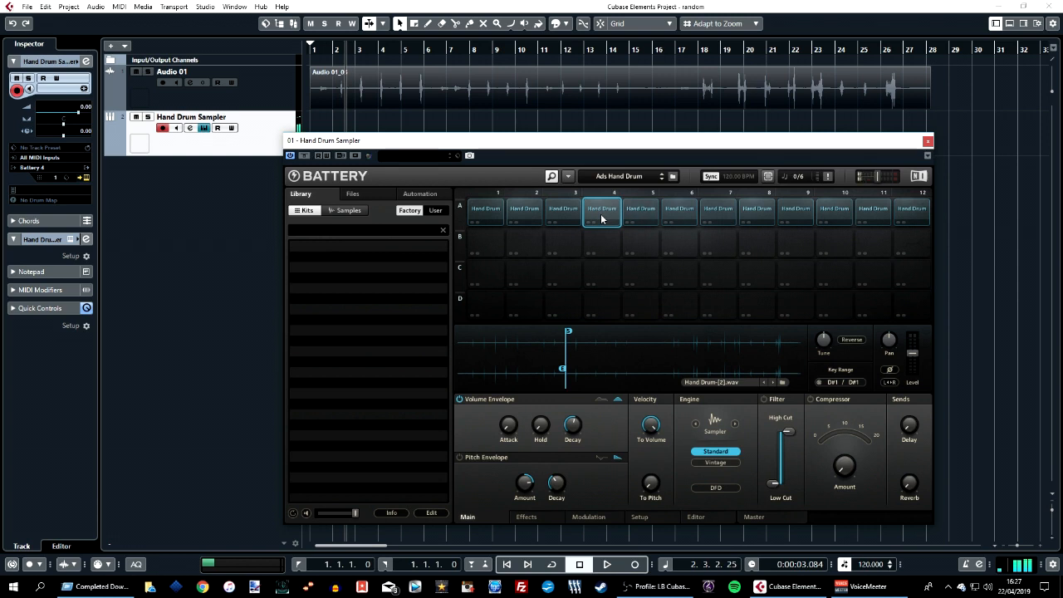
Audition cells A5 and A2.
{"action": "left_click", "coordinate": [643, 213]}
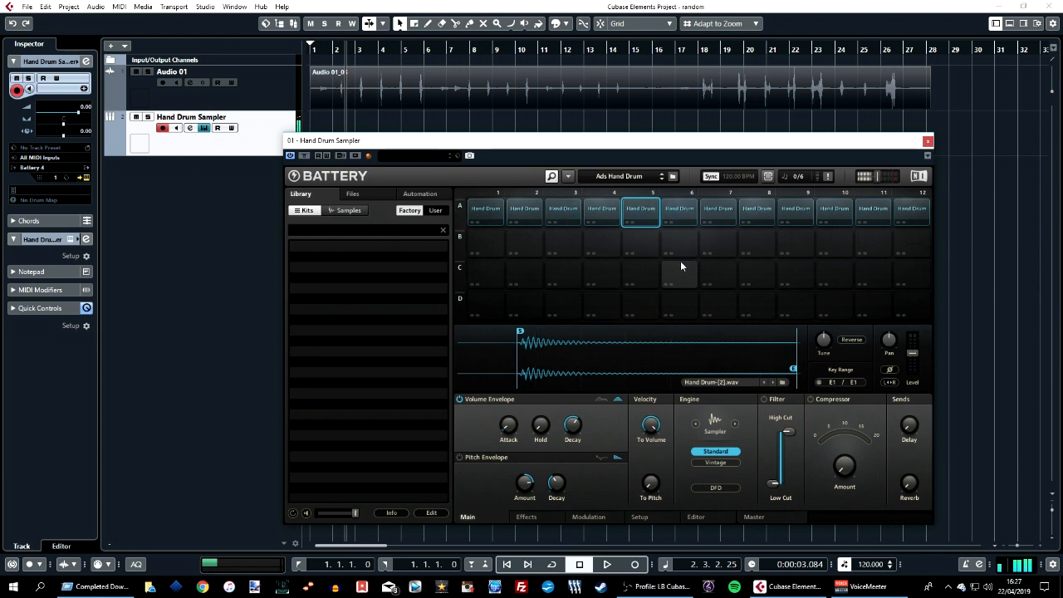
{"action": "left_click", "coordinate": [517, 211]}
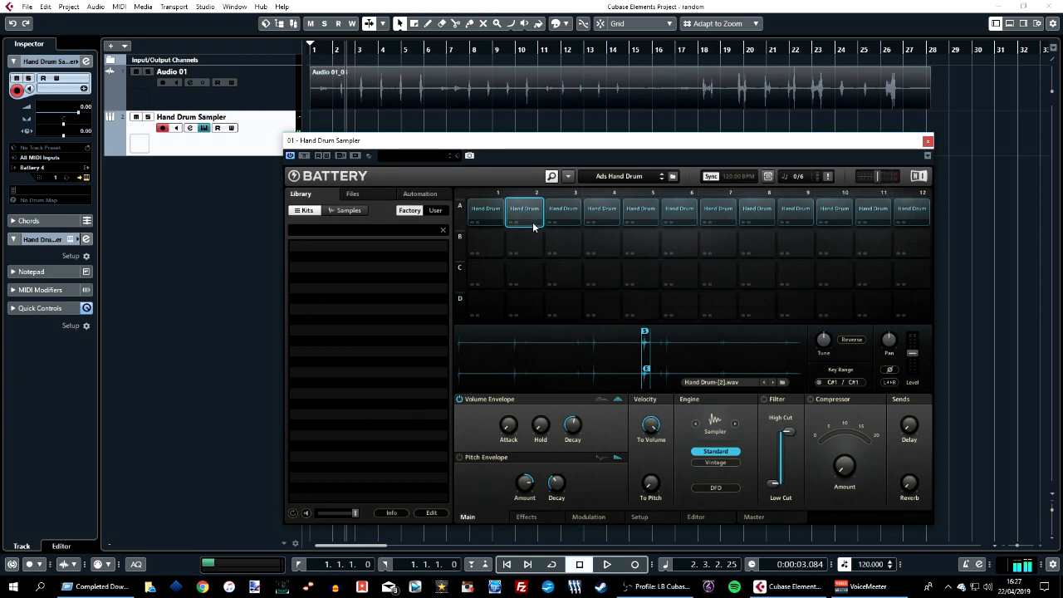
{"action": "left_click", "coordinate": [533, 224]}
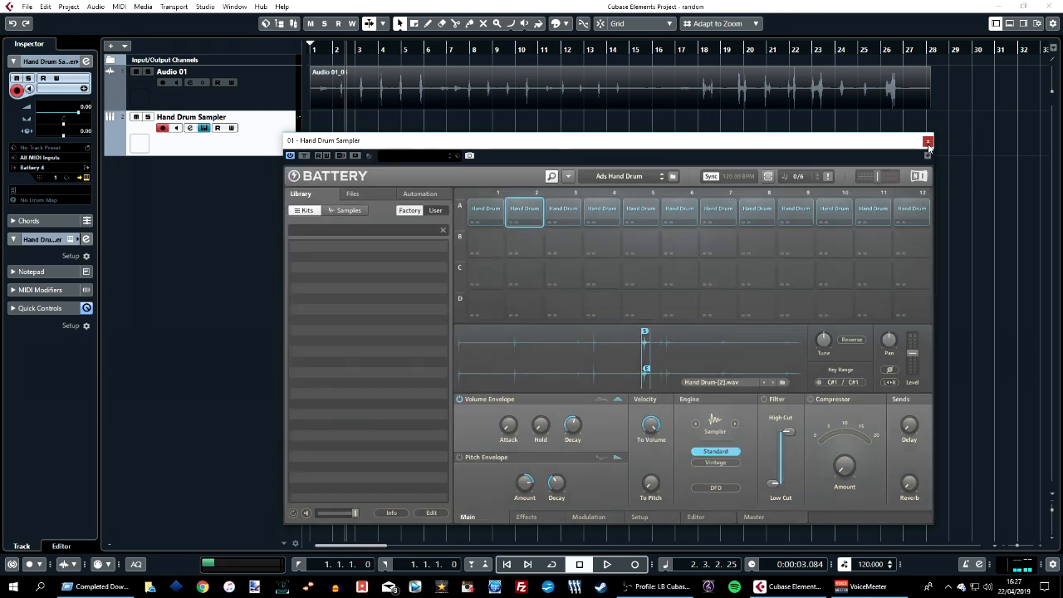
Close the Battery window and open the Hand Drum Sampler track's channel settings.
{"action": "left_click", "coordinate": [927, 142]}
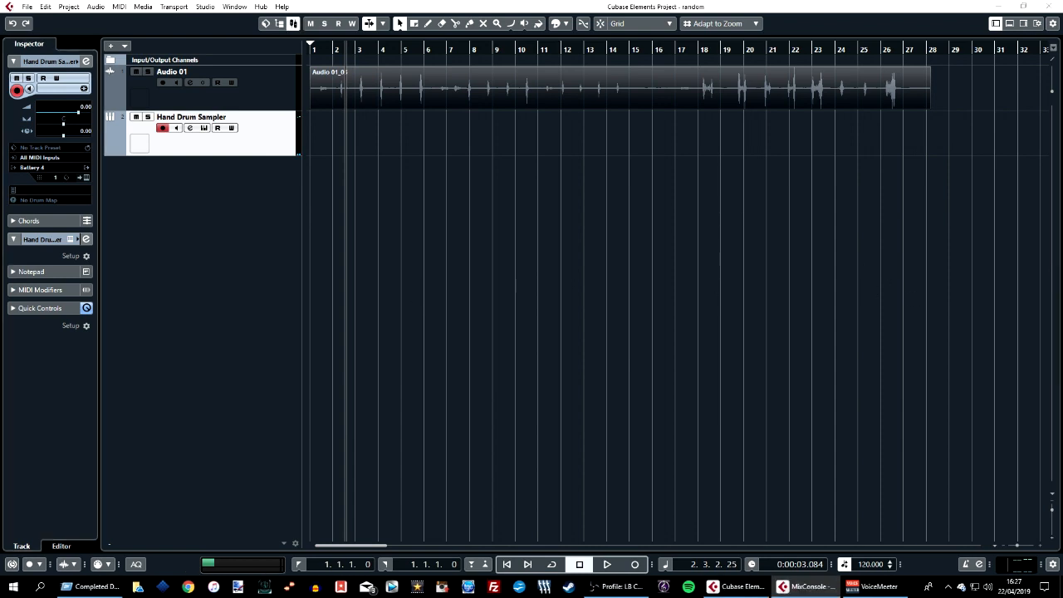
{"action": "left_click", "coordinate": [190, 127]}
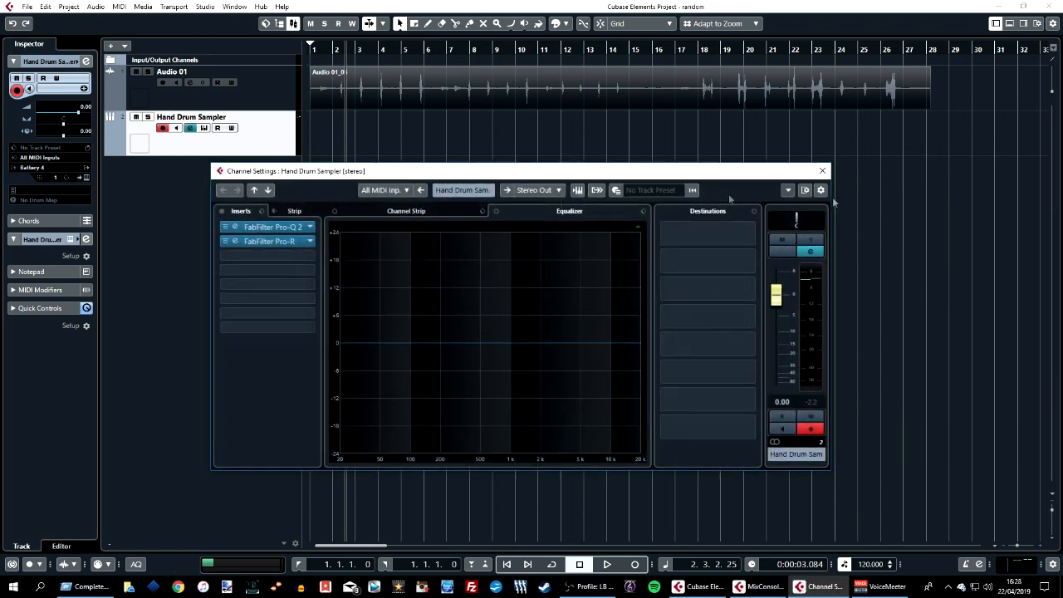
Open the FabFilter Pro-Q 2 insert to inspect its EQ band, then close it.
{"action": "left_click", "coordinate": [265, 199]}
{"action": "left_click", "coordinate": [750, 327]}
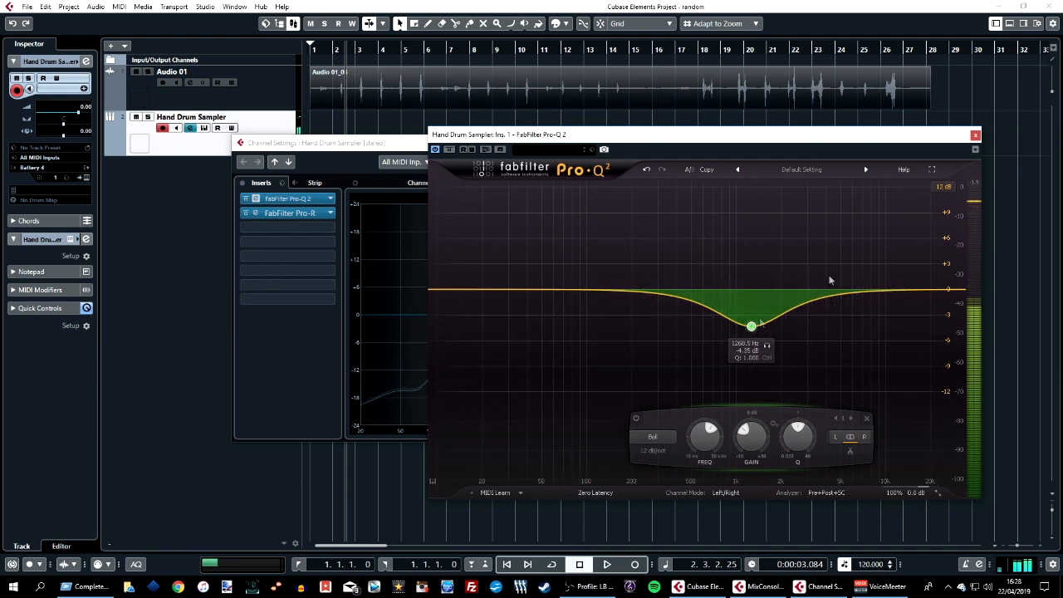
{"action": "left_click", "coordinate": [975, 134]}
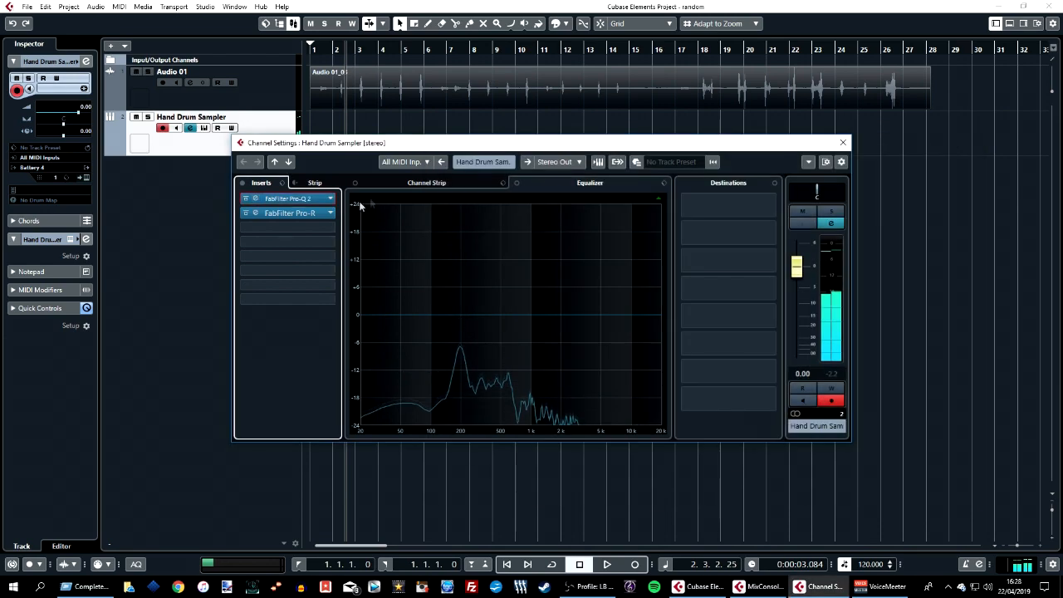
Toggle the FabFilter Pro-R insert's bypass on and off to compare the sound.
{"action": "left_click", "coordinate": [245, 212]}
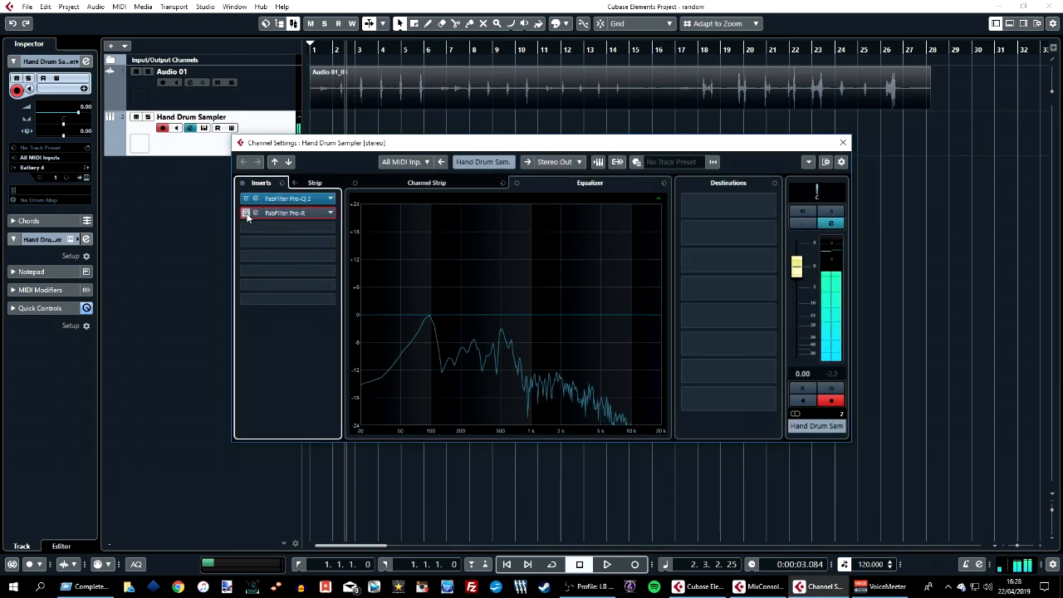
{"action": "left_click", "coordinate": [246, 213]}
{"action": "left_click", "coordinate": [246, 213]}
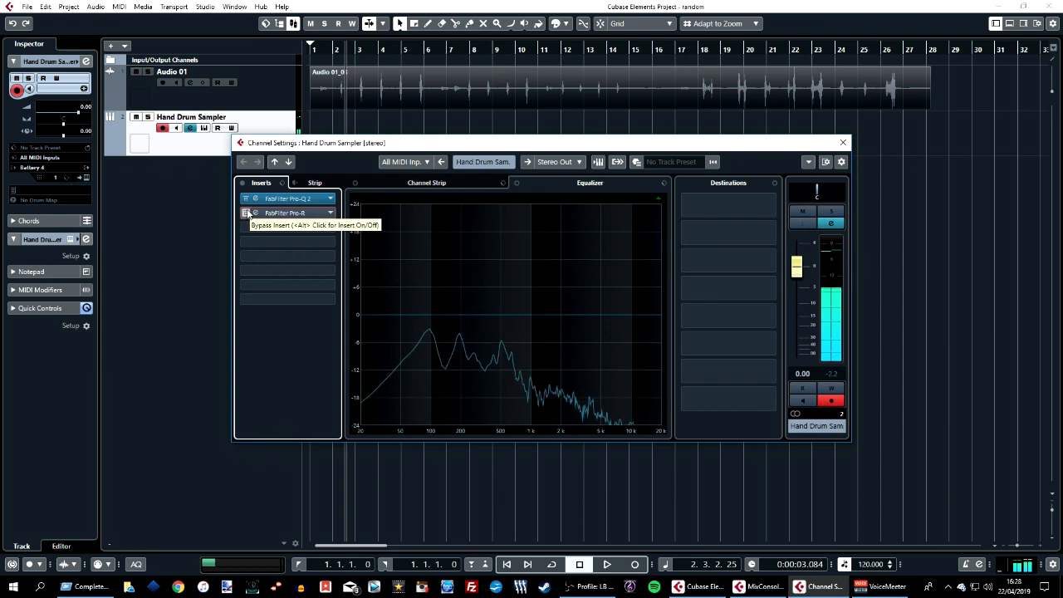
{"action": "left_click", "coordinate": [246, 214]}
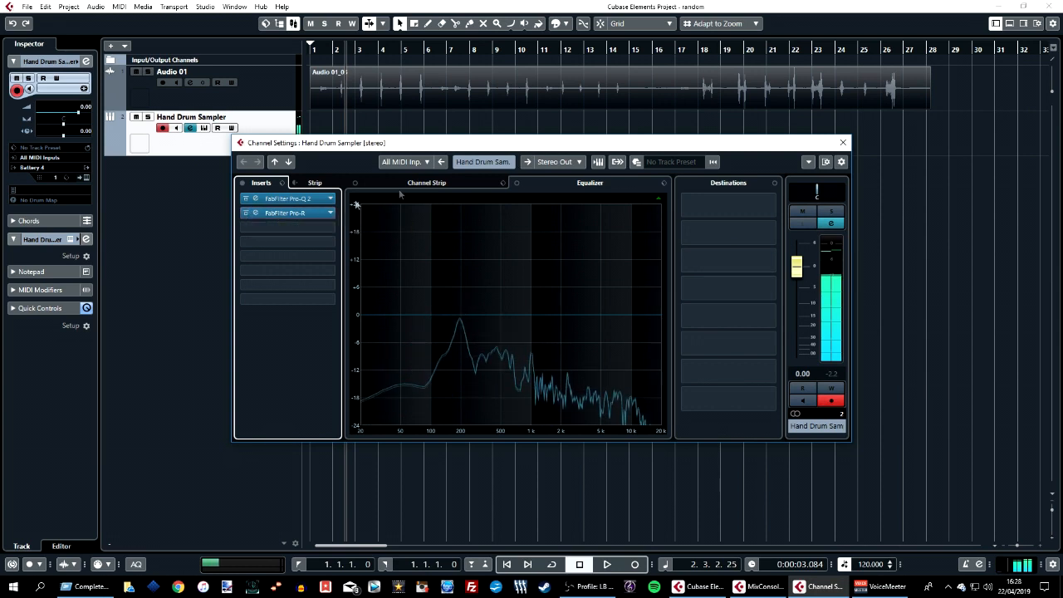
Close the channel settings and select all events in the project.
{"action": "left_click", "coordinate": [842, 144]}
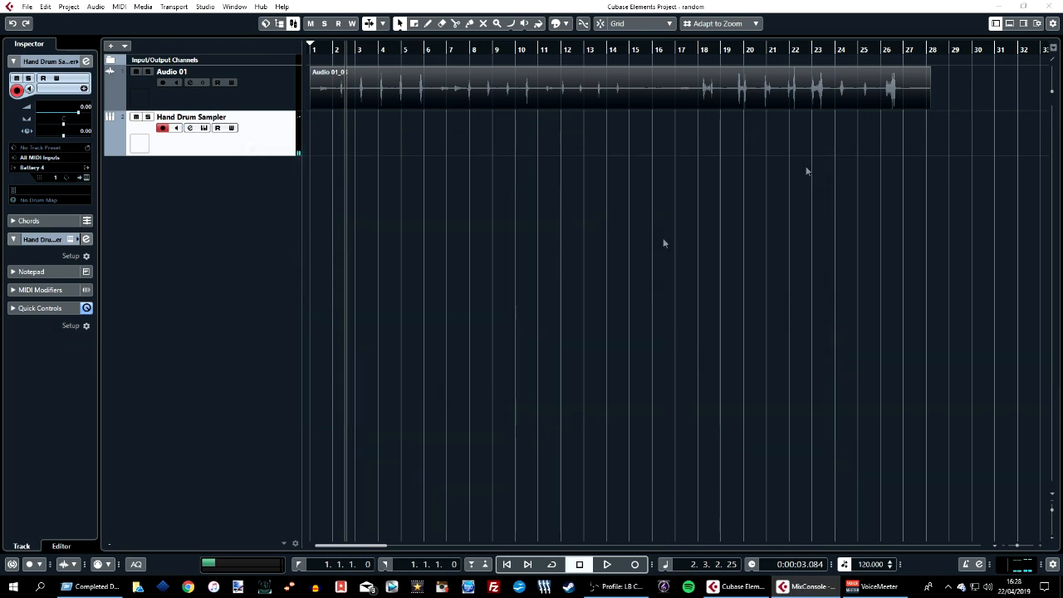
{"action": "key", "text": "ctrl+a"}
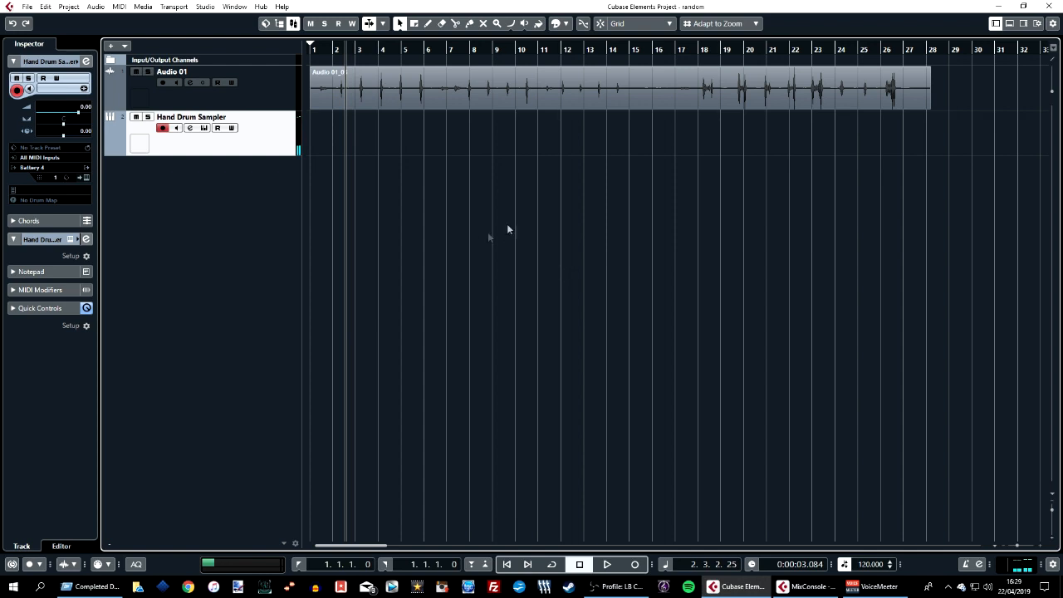
Reopen the Battery instrument and review the Setup page's Humanize settings.
{"action": "left_click", "coordinate": [87, 178]}
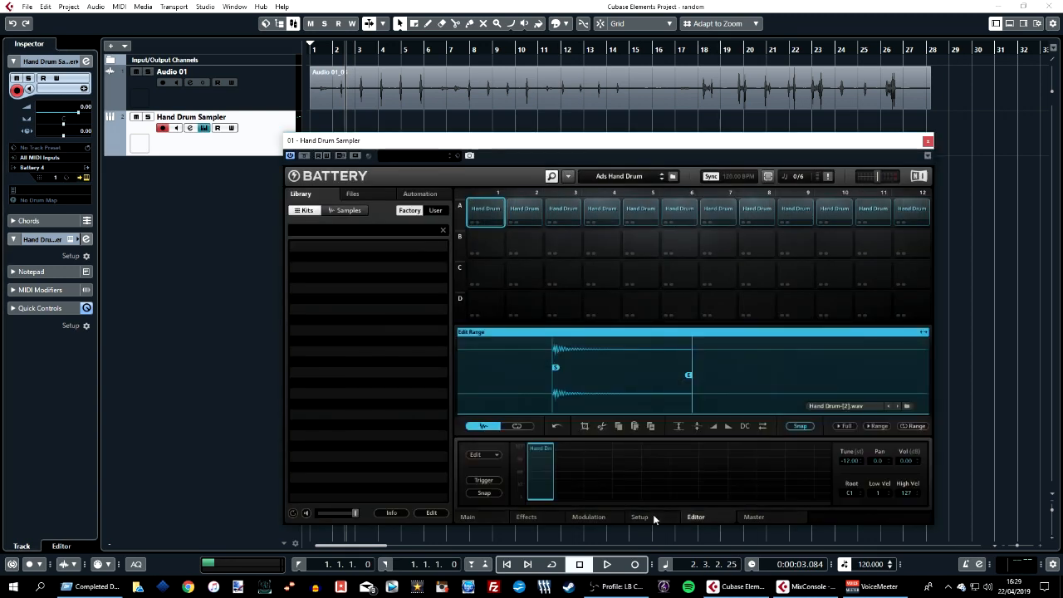
{"action": "left_click", "coordinate": [653, 516]}
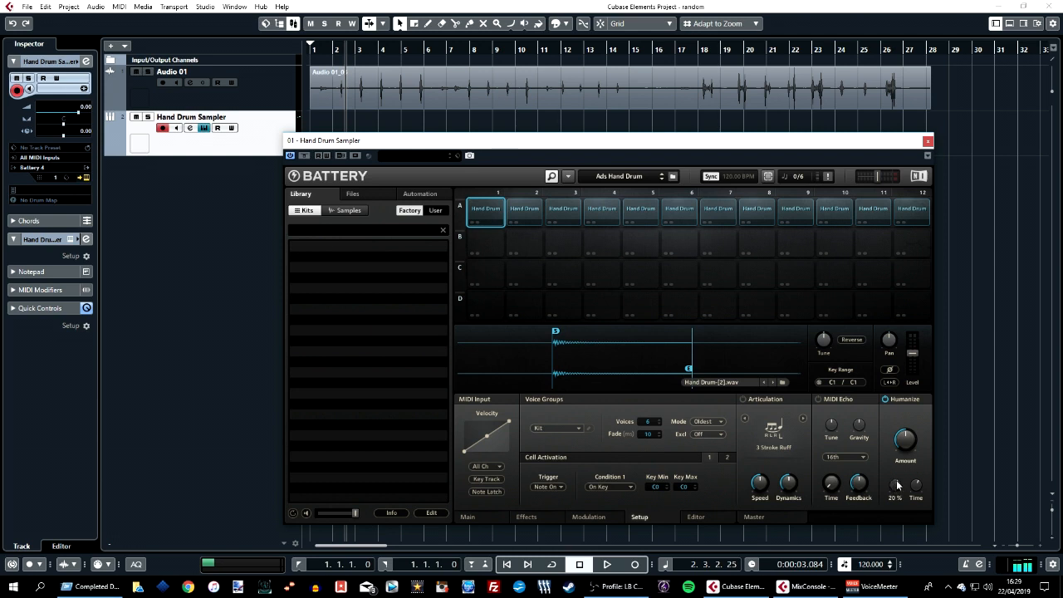
{"action": "mouse_move", "coordinate": [918, 487]}
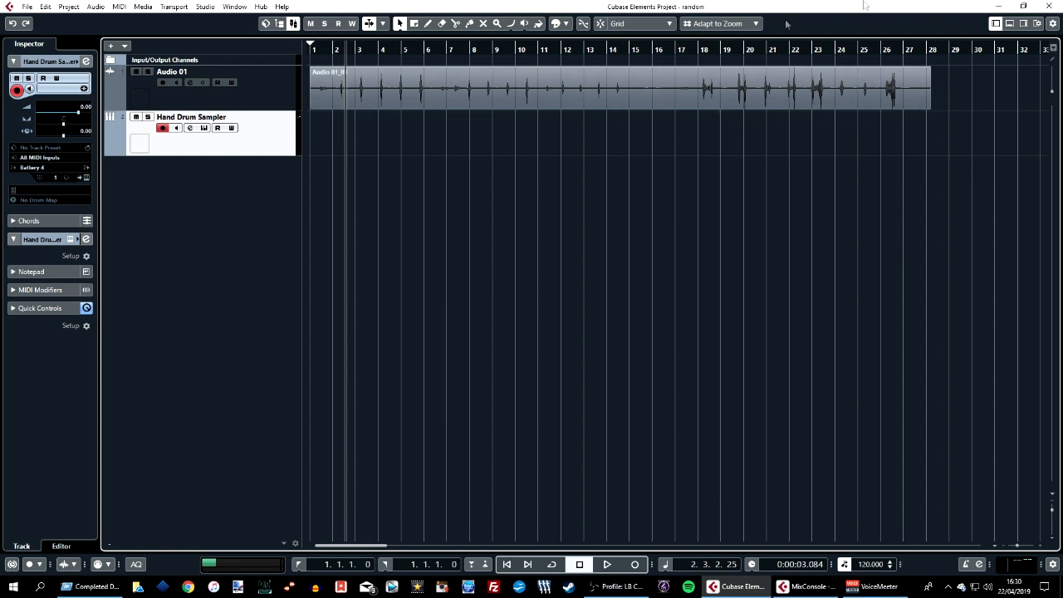
Show and then hide the lower zone of the project window.
{"action": "left_click", "coordinate": [1010, 23]}
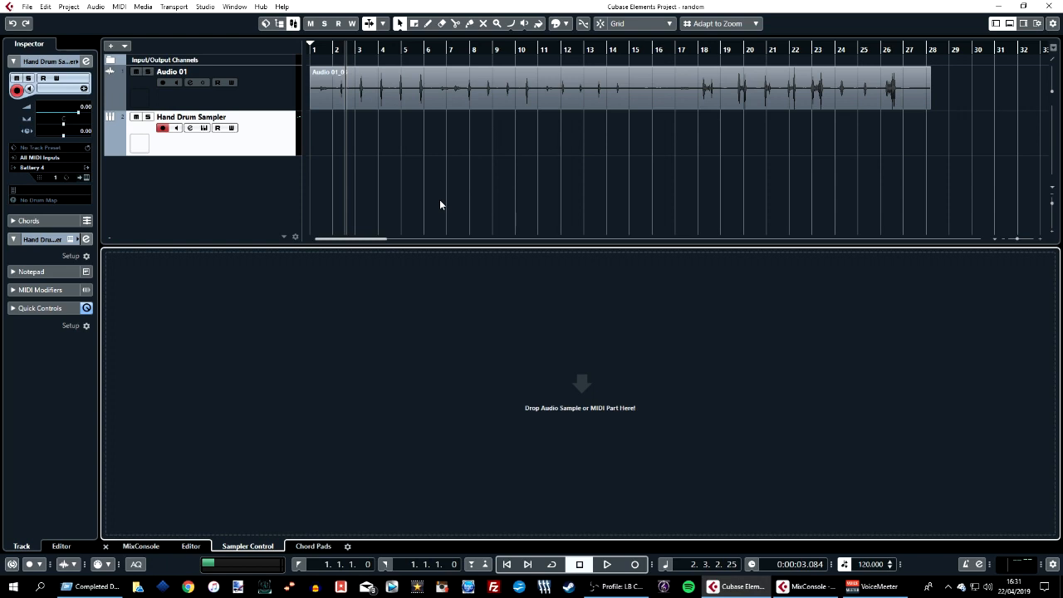
{"action": "key", "text": "ctrl+alt+e"}
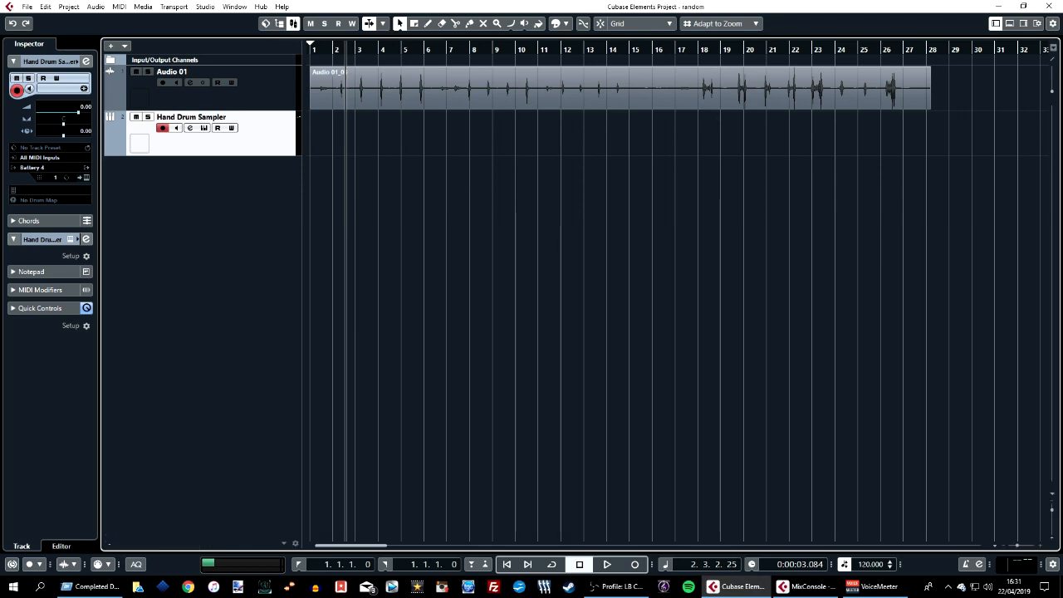